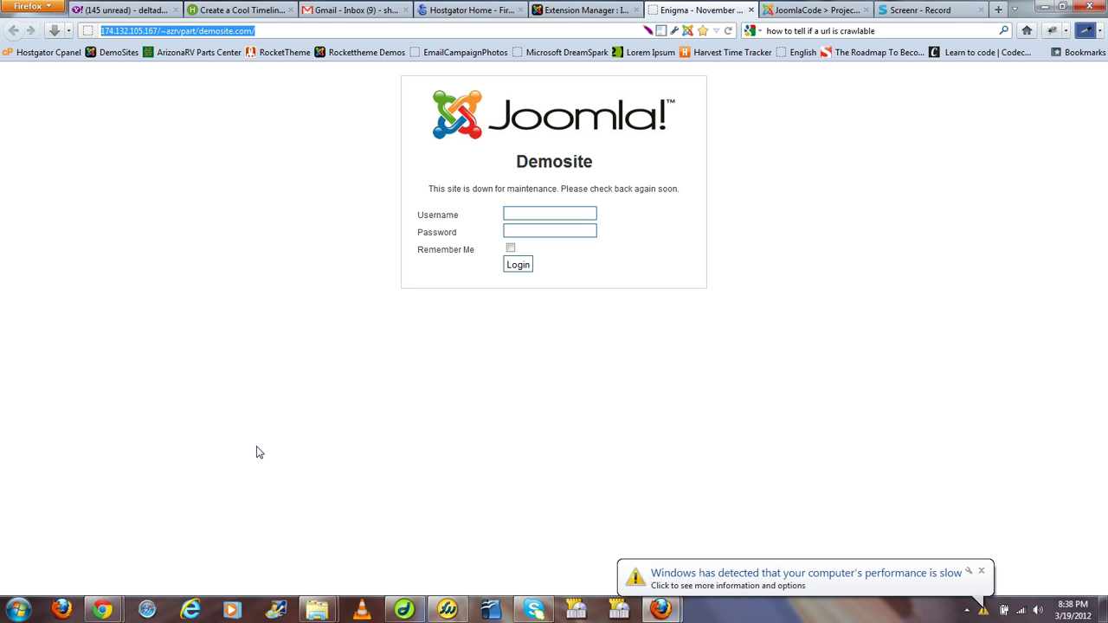
# Step: Clear the browser warnings and open the n3t Coming Soon listing showing version 1.0.3
pyautogui.click(980, 571)
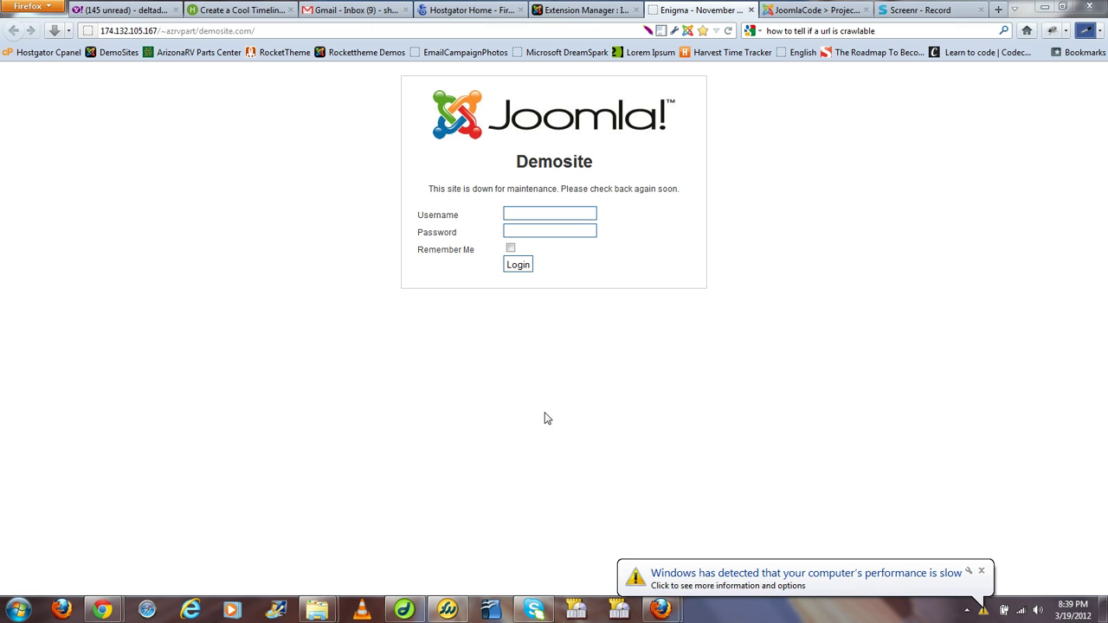
pyautogui.click(982, 572)
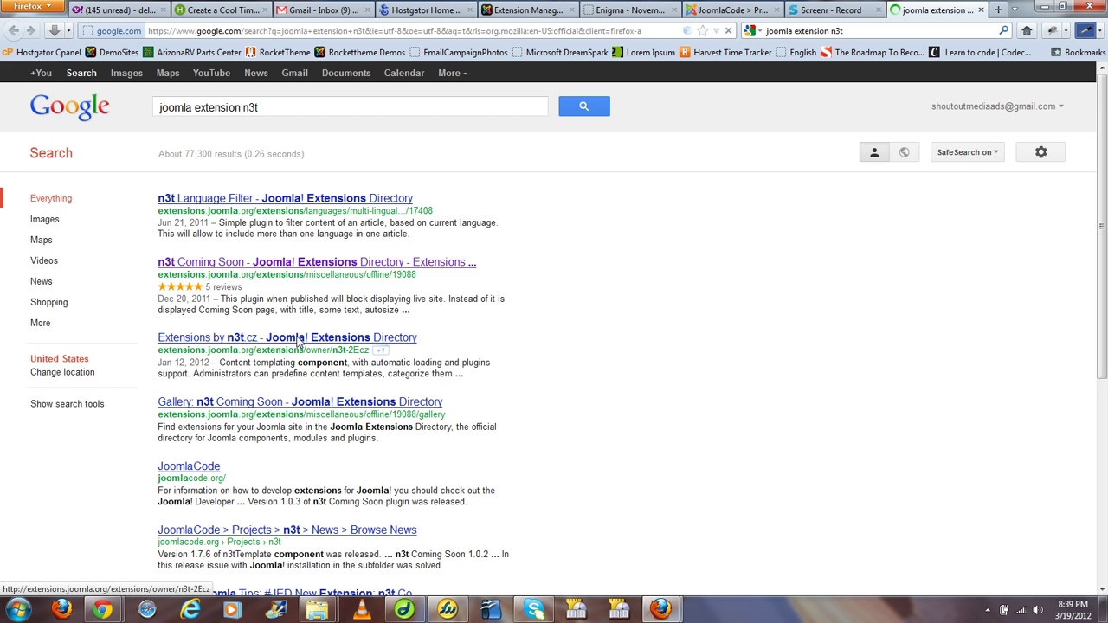
pyautogui.click(297, 268)
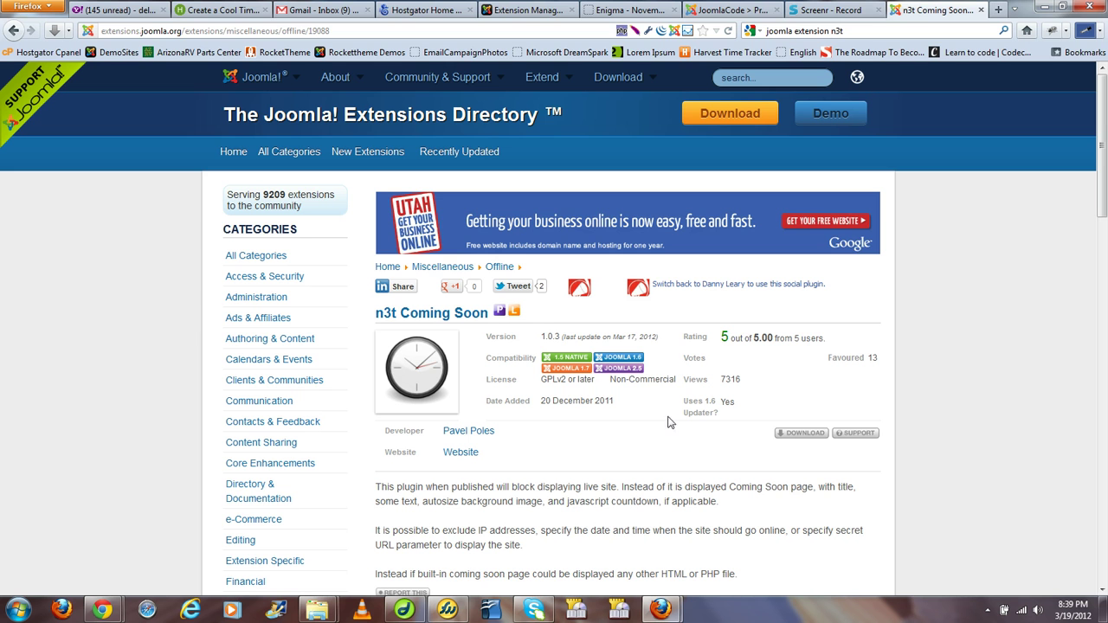
# Step: Go to the plugin's JoomlaCode files and locate the plg_n3tcomingsoon-1.0.3-j15.zip package
pyautogui.click(801, 434)
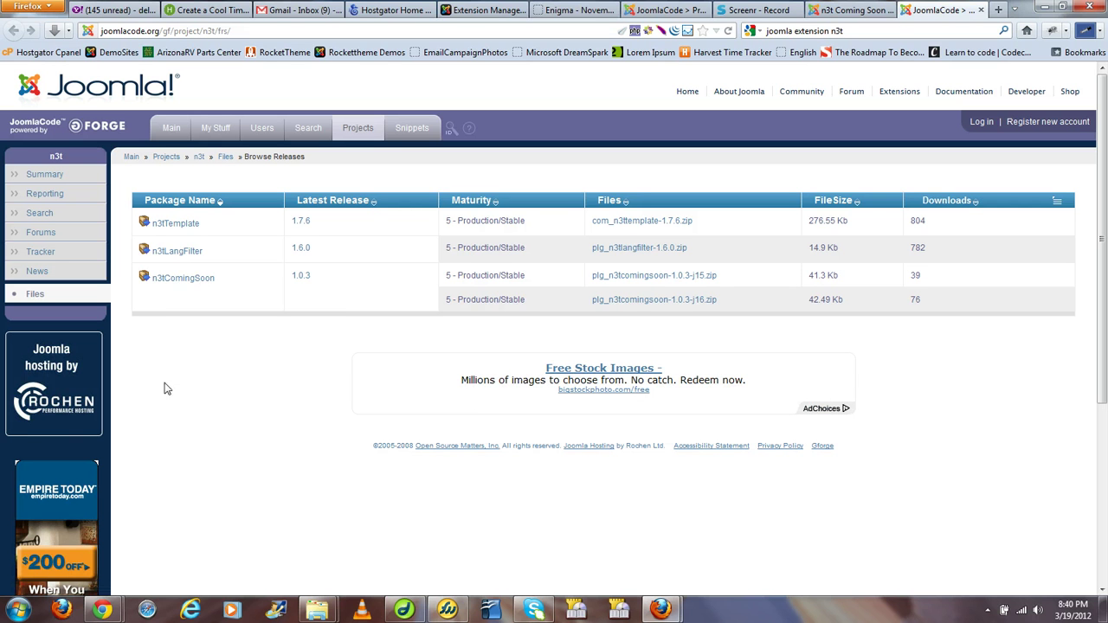
pyautogui.click(162, 277)
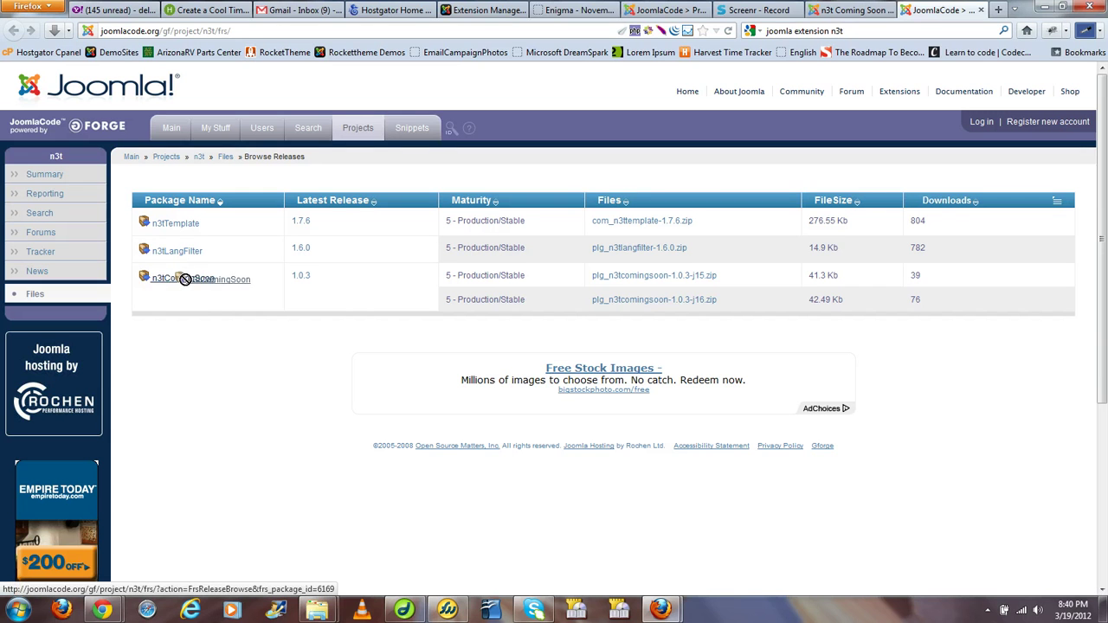
pyautogui.moveTo(230, 289); pyautogui.dragTo(147, 291)
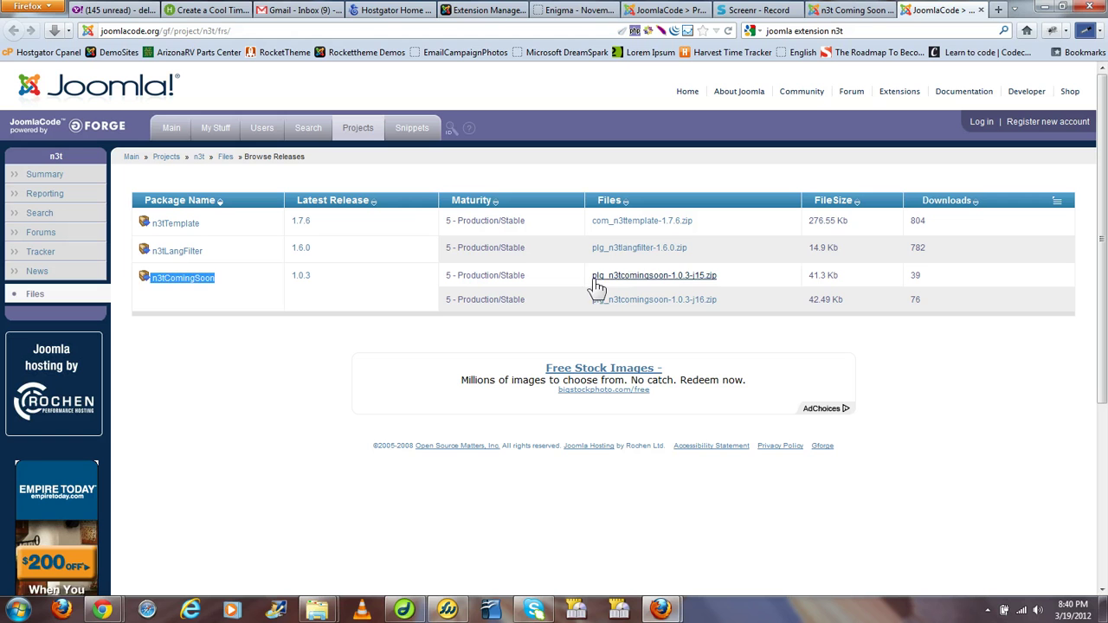
pyautogui.moveTo(590, 277); pyautogui.dragTo(719, 285)
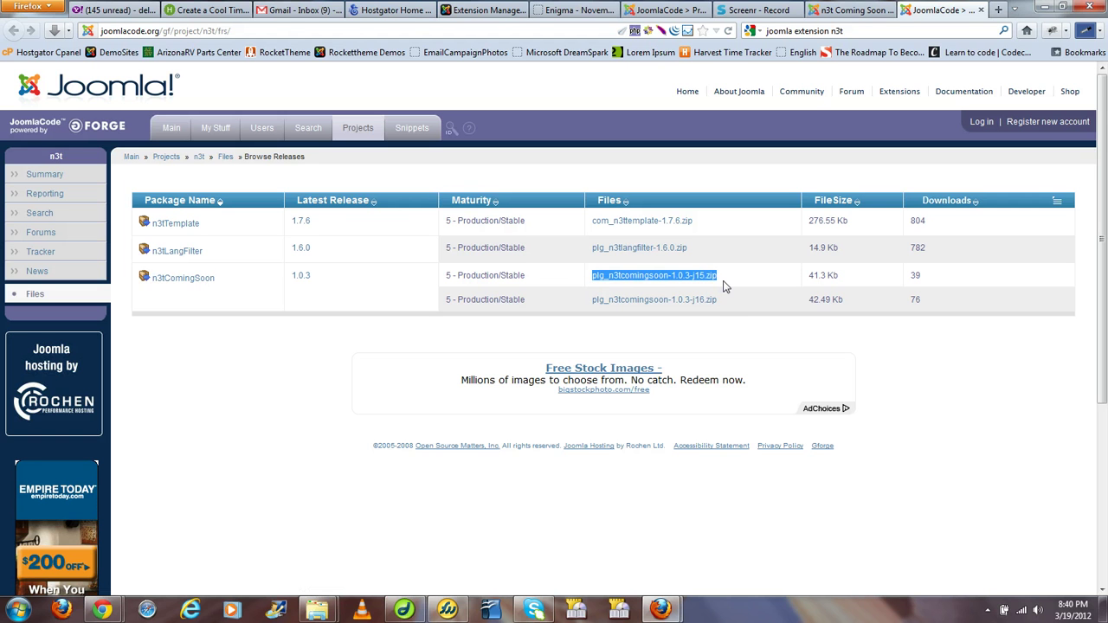
pyautogui.click(725, 299)
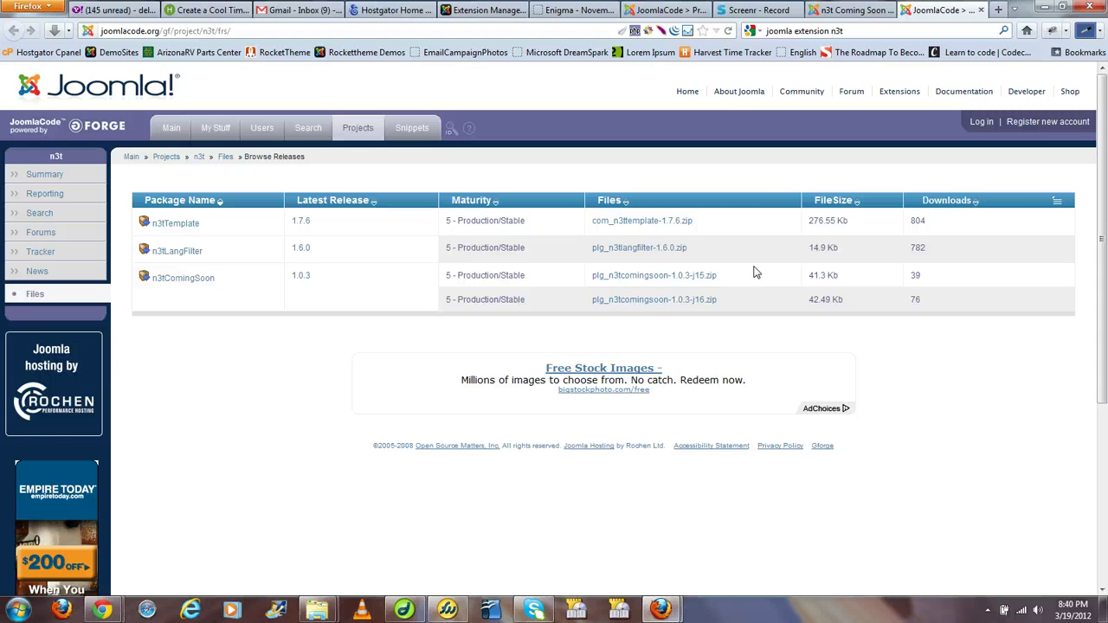
# Step: Download and save plg_n3tcomingsoon-1.0.3-j15.zip, returning to the Joomla installer
pyautogui.click(699, 276)
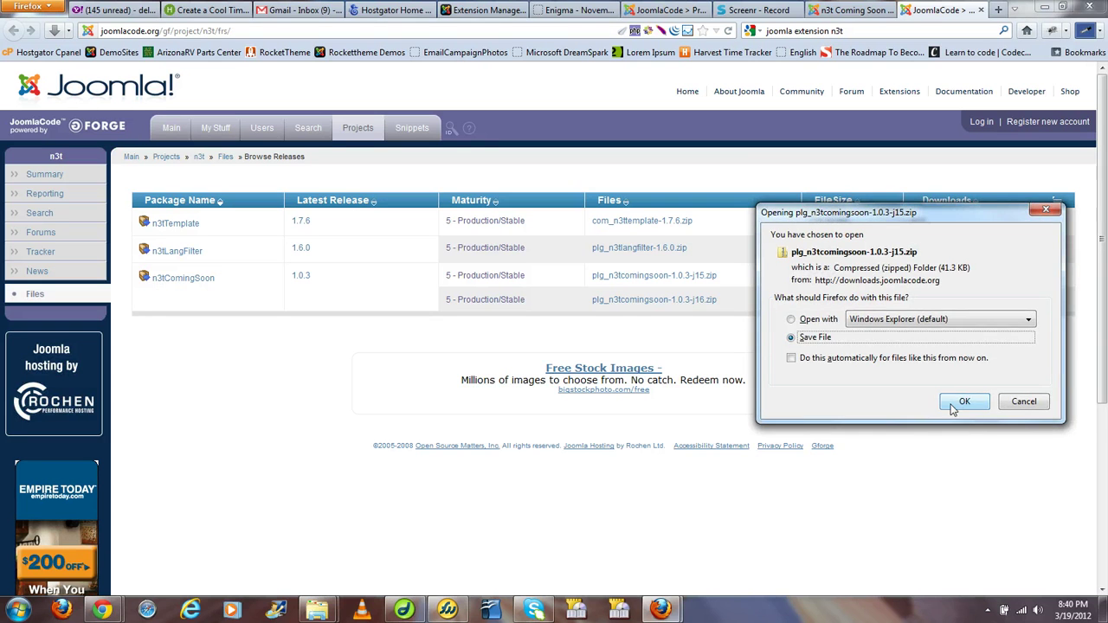
pyautogui.click(963, 402)
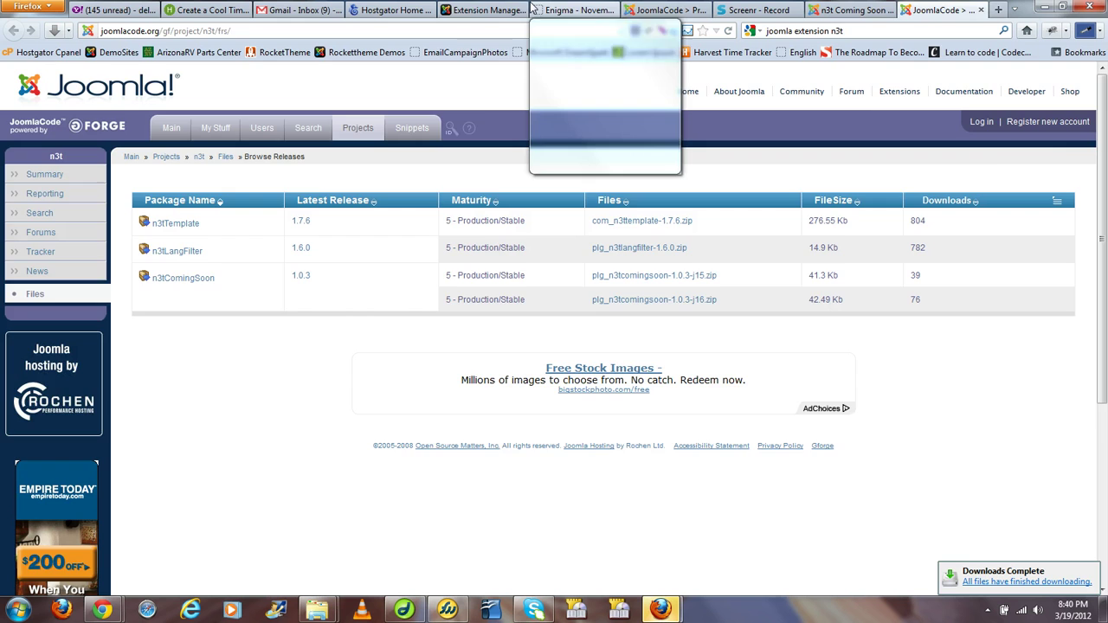
pyautogui.click(481, 10)
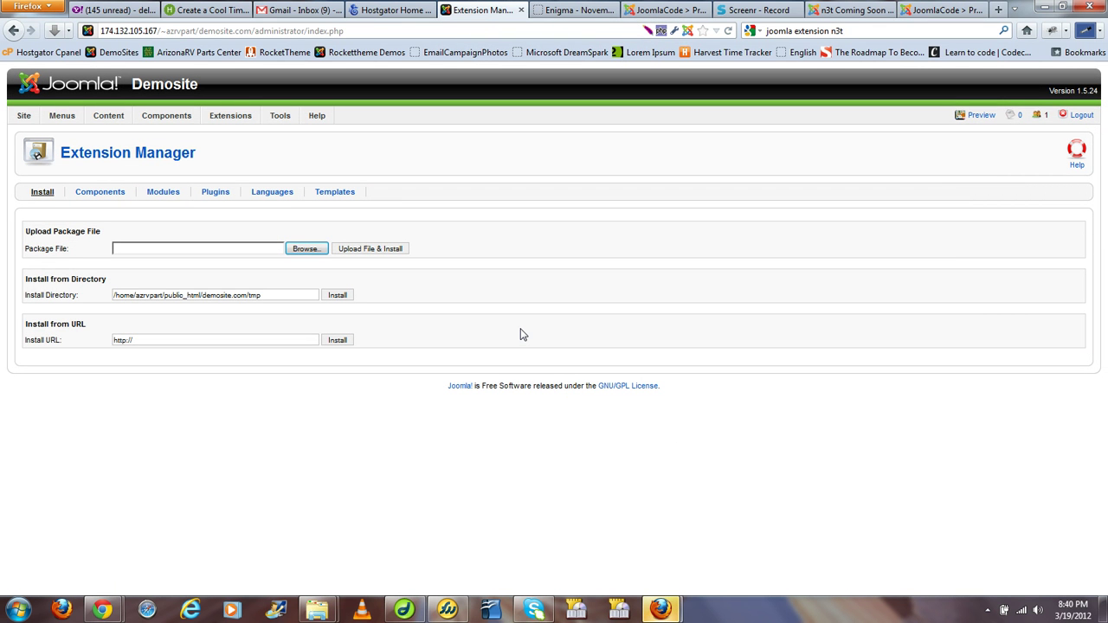
# Step: Pick the n3t coming soon zip from Downloads and upload-install it in Extension Manager
pyautogui.click(306, 248)
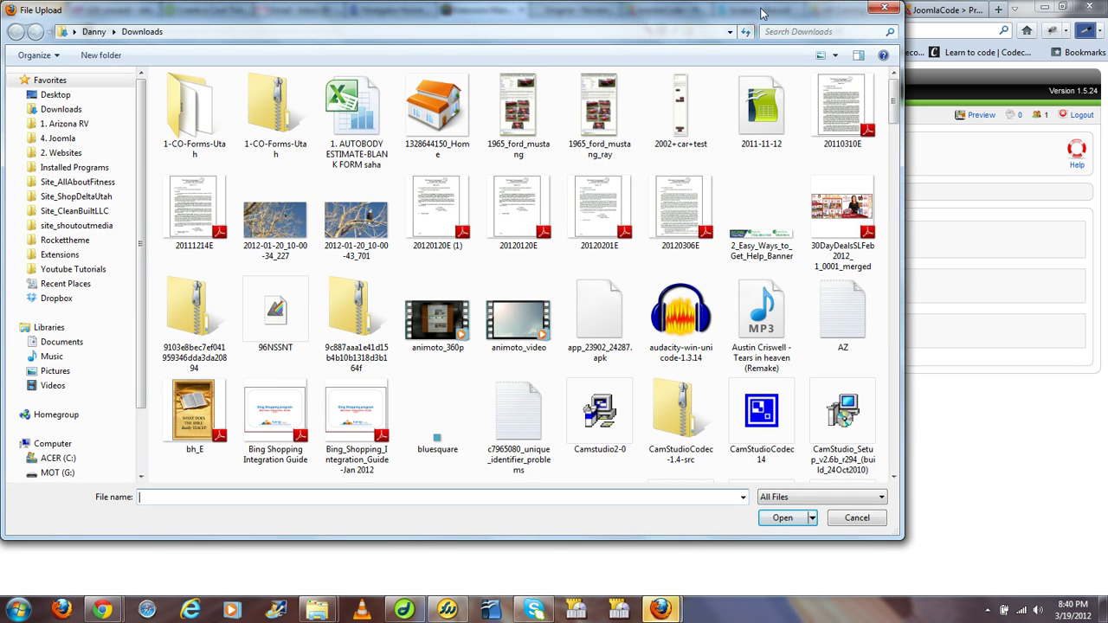
pyautogui.click(782, 31)
pyautogui.write('plg')
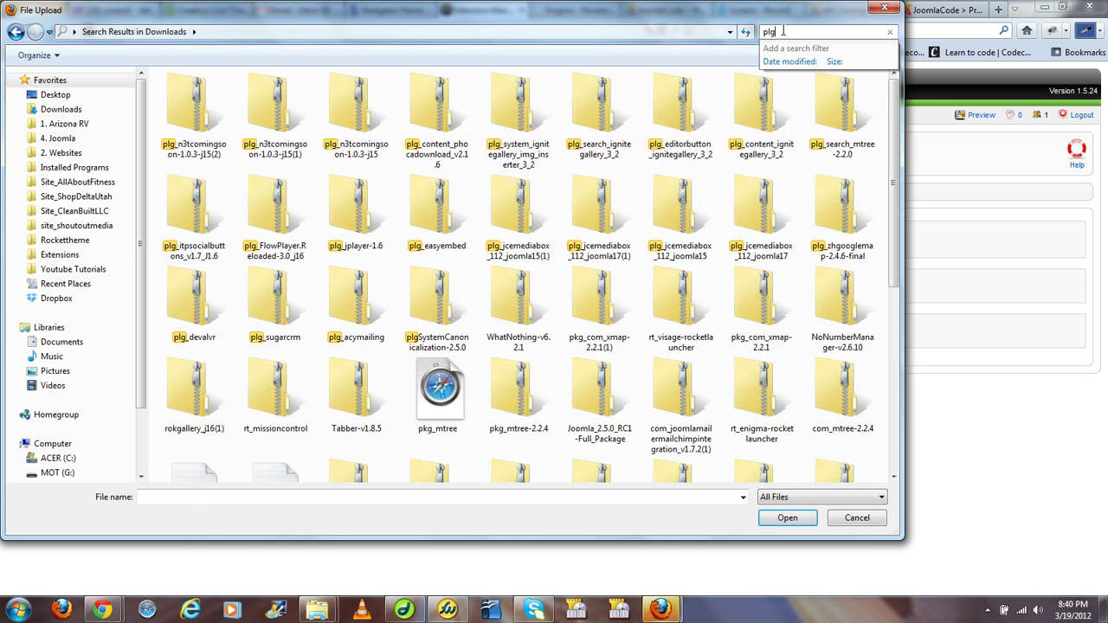
pyautogui.click(180, 122)
pyautogui.doubleClick(180, 123)
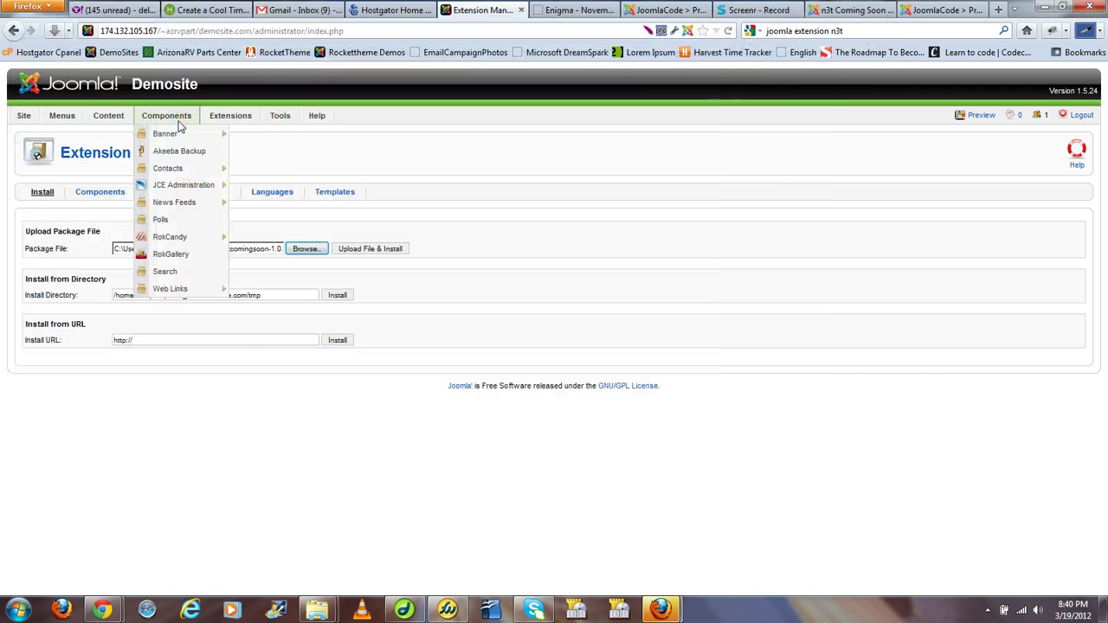
pyautogui.click(358, 255)
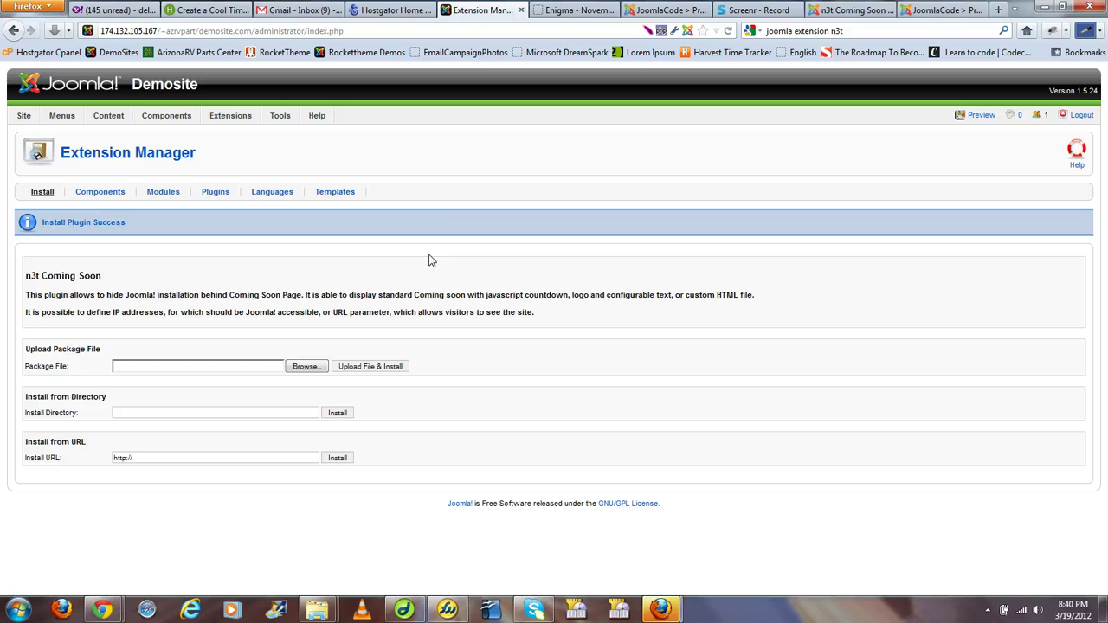
# Step: Open Extensions > Plugin Manager and open the System - n3t Coming Soon plugin for editing
pyautogui.moveTo(237, 118)
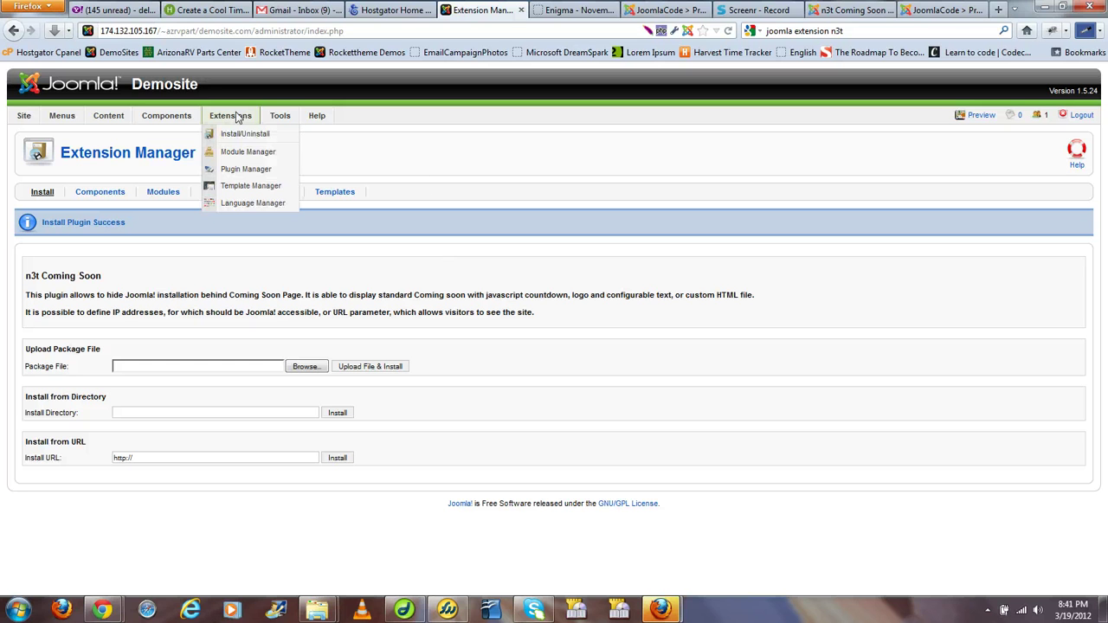
pyautogui.click(236, 170)
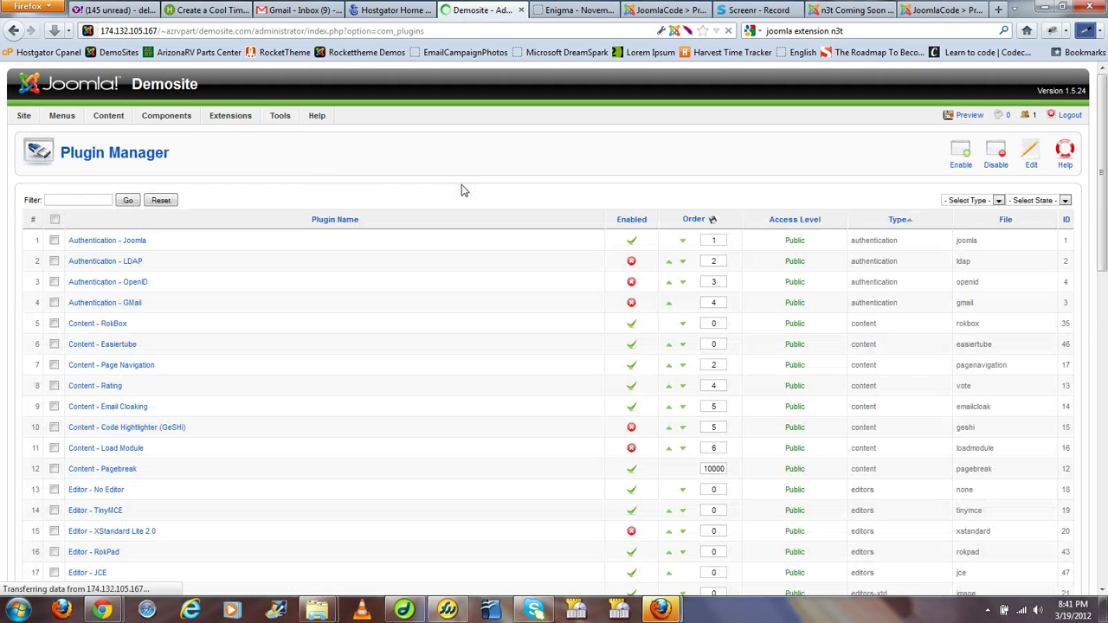
pyautogui.scroll(-10, 277, 294)
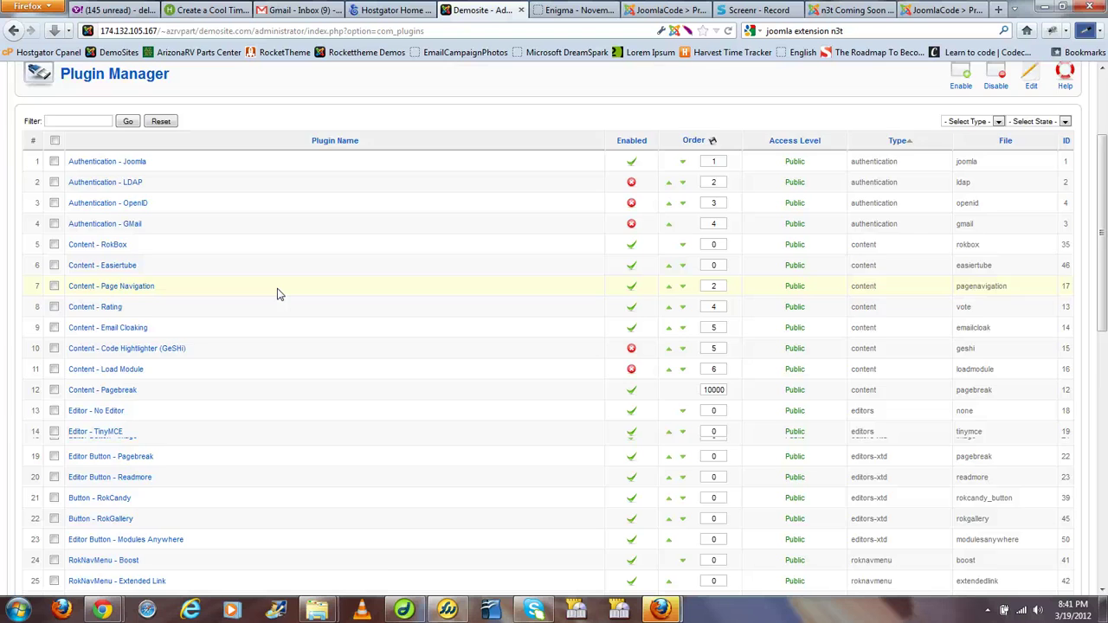
pyautogui.scroll(-4, 277, 295)
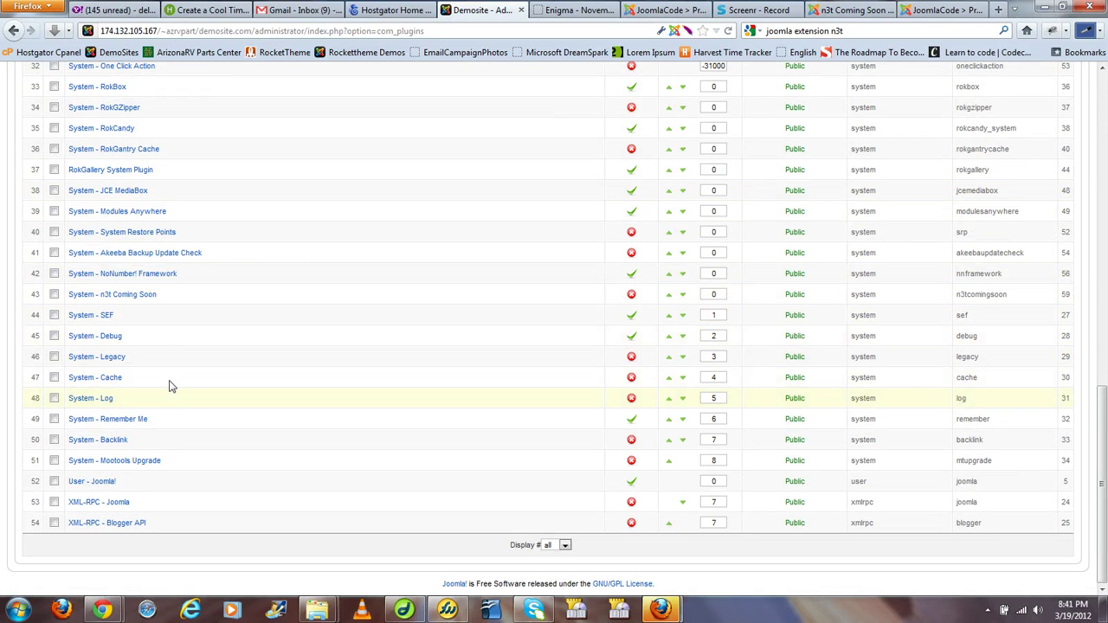
pyautogui.click(151, 297)
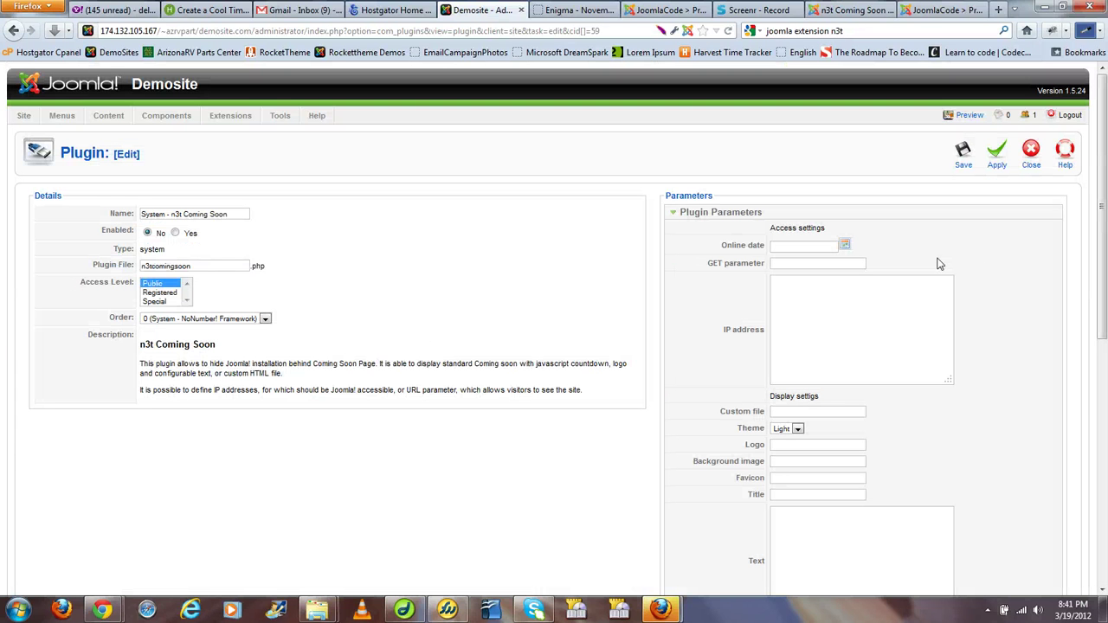
# Step: Review the plugin's parameters, locating the GET parameter and Custom file settings
pyautogui.scroll(-5, 986, 270)
pyautogui.scroll(-5, 984, 268)
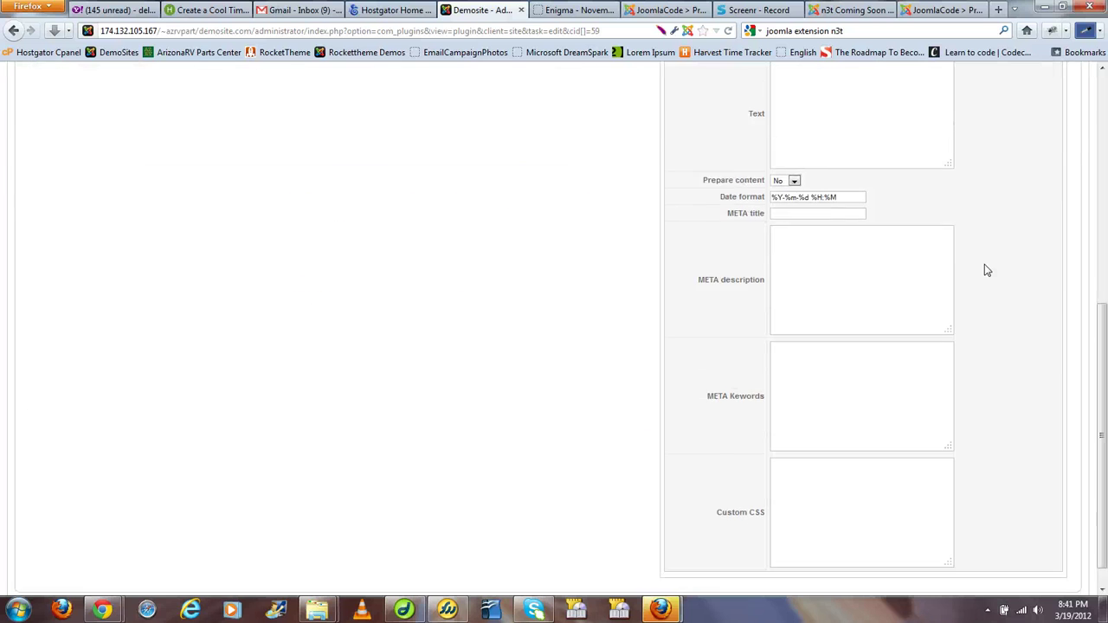
pyautogui.scroll(10, 1023, 340)
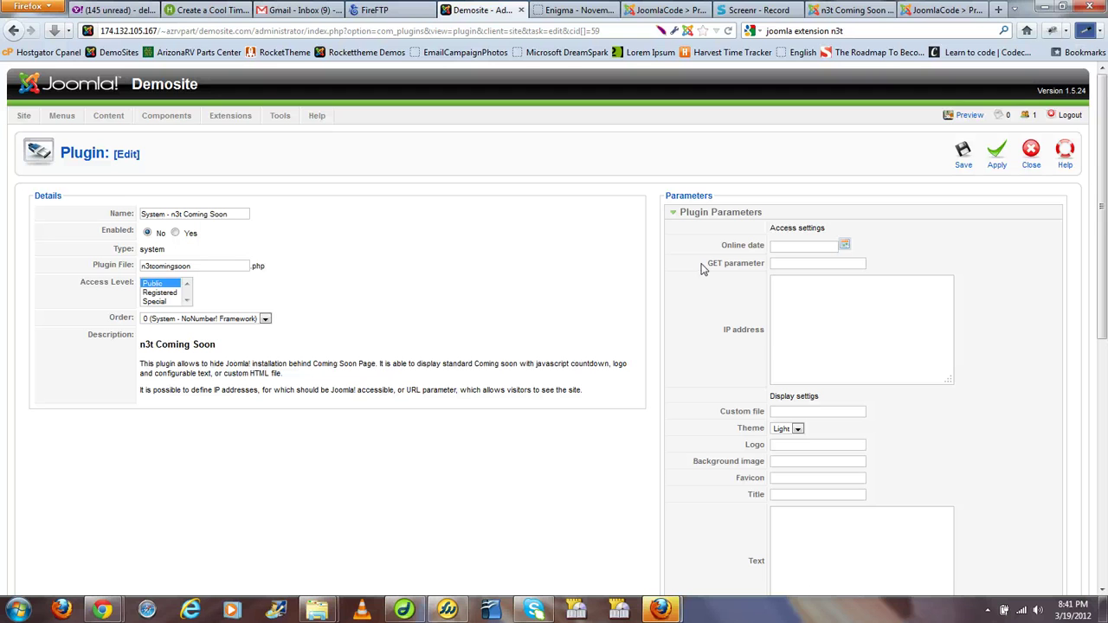
pyautogui.moveTo(704, 268); pyautogui.dragTo(765, 271)
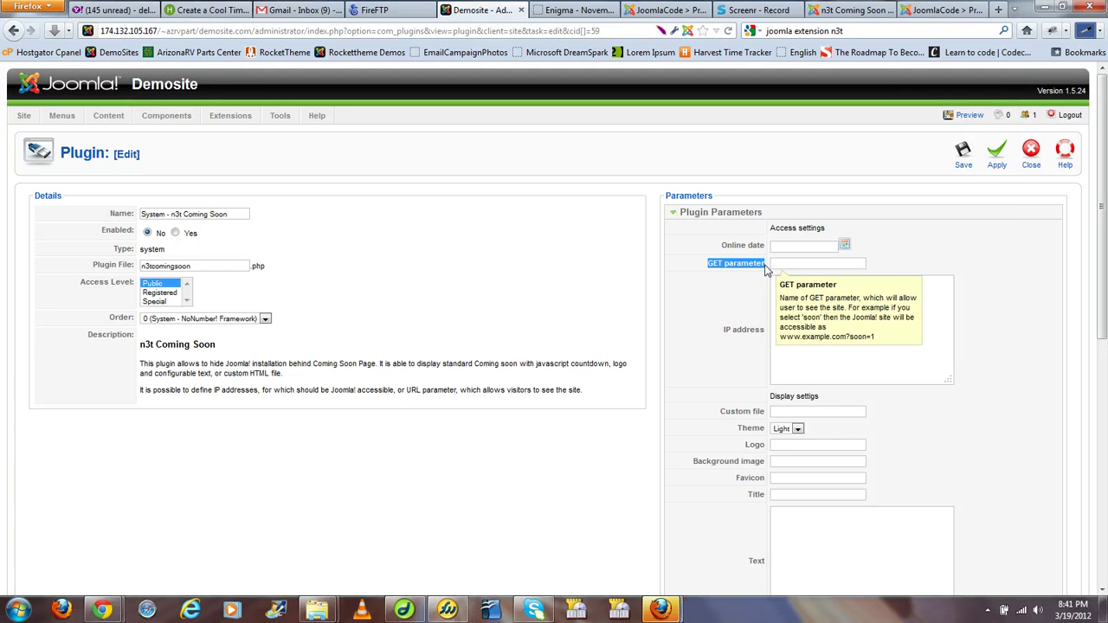
pyautogui.click(718, 416)
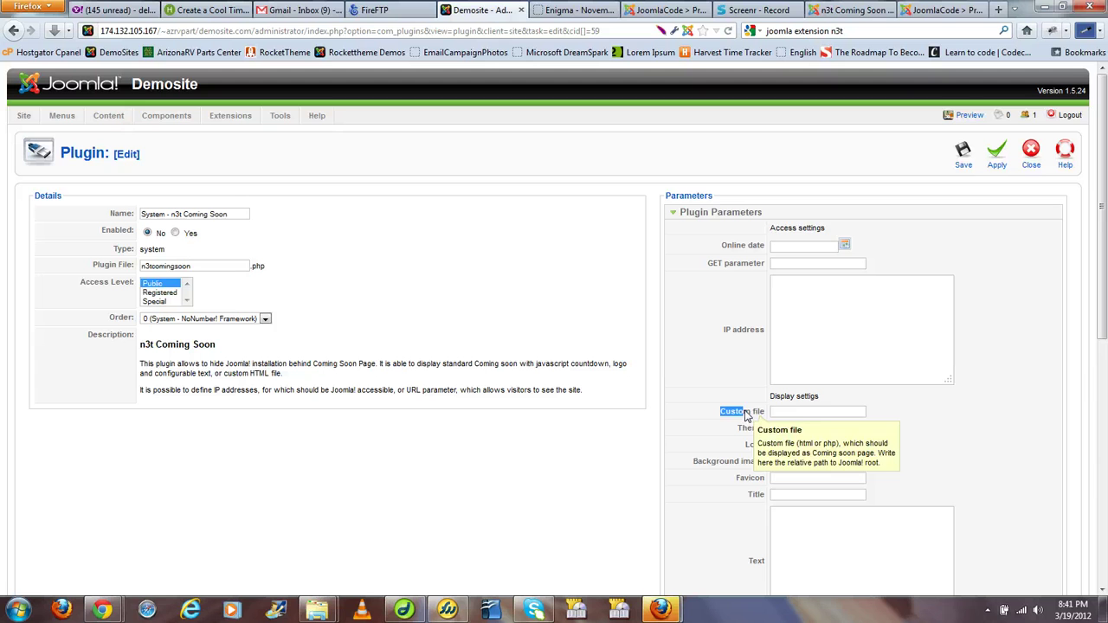
pyautogui.moveTo(745, 414); pyautogui.dragTo(766, 414)
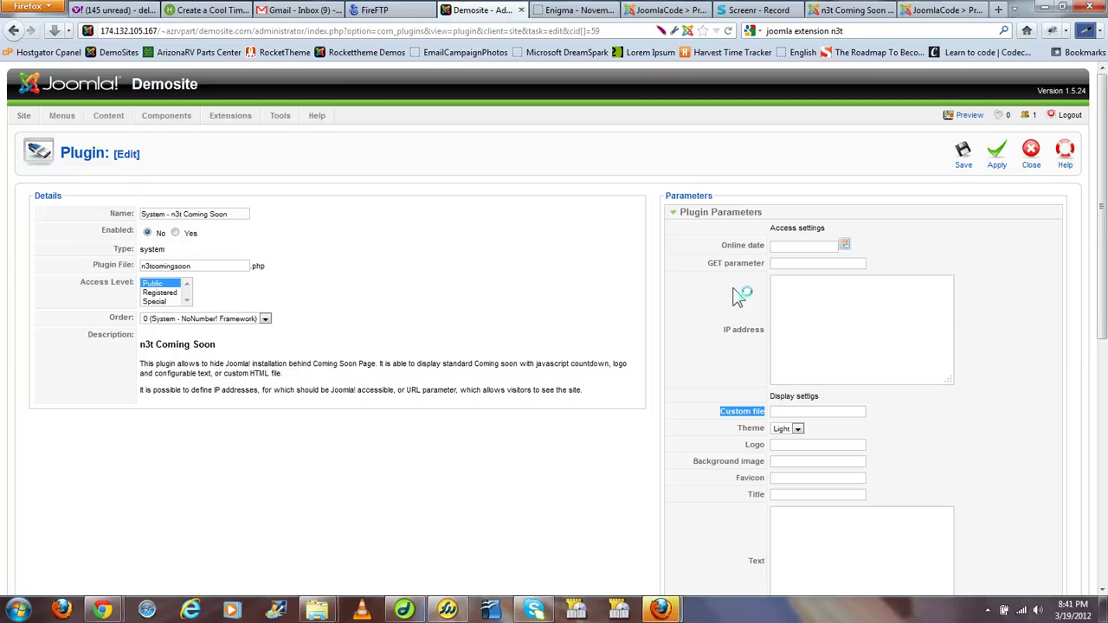
# Step: Focus the IP address list, then move to the GET parameter field to start entering it
pyautogui.click(788, 297)
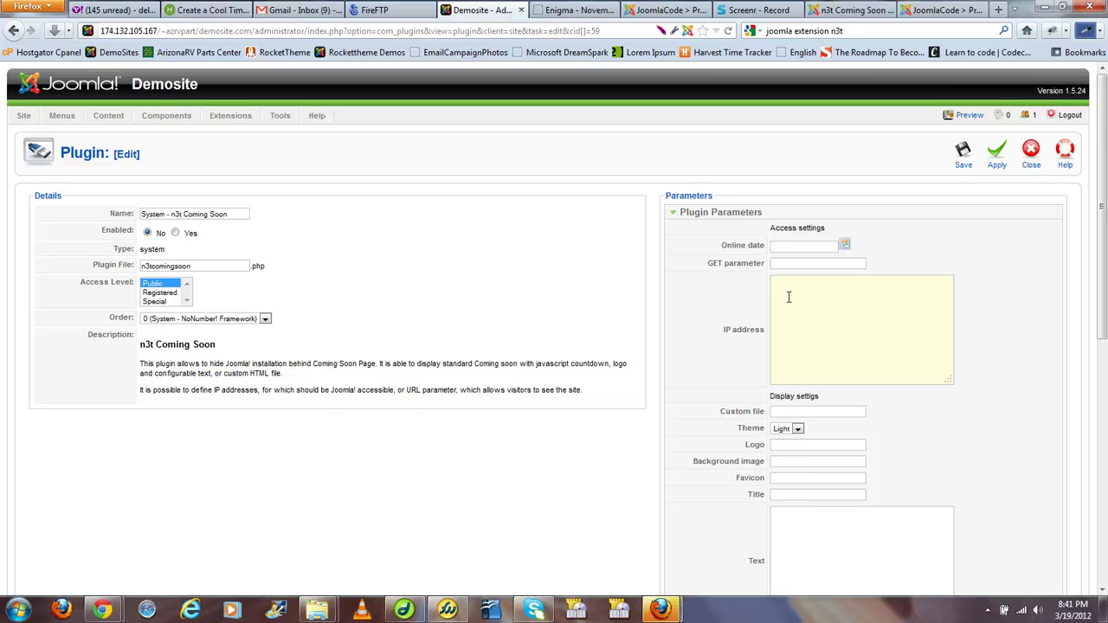
pyautogui.moveTo(763, 269)
# Step: Set the GET parameter value to 'coming' and close the autocomplete list
pyautogui.write('co')
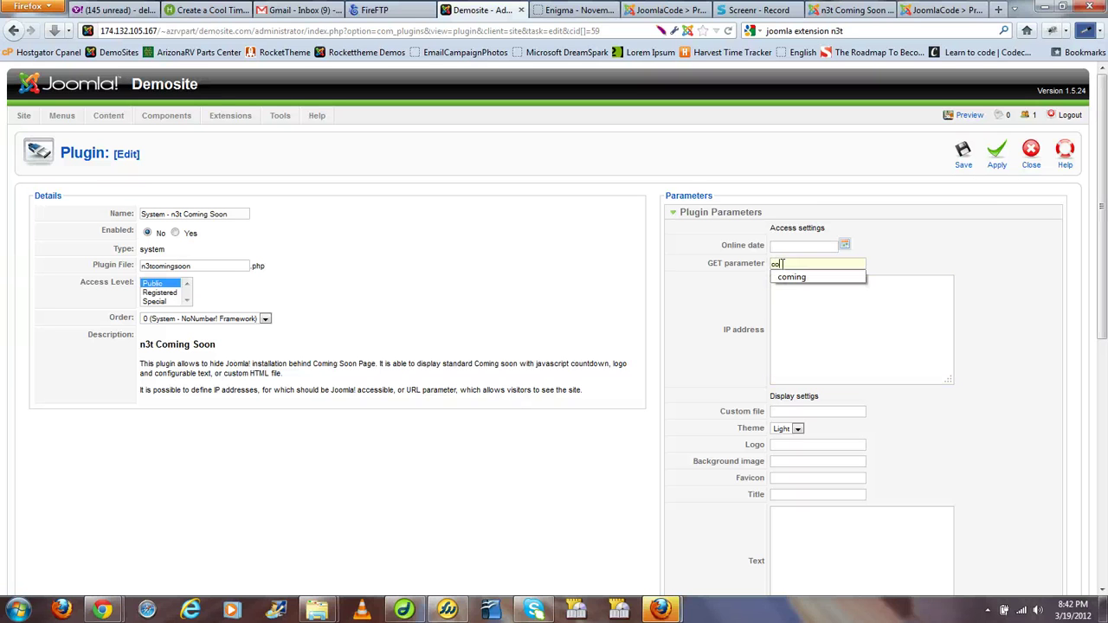
pyautogui.write('ming')
pyautogui.click(735, 287)
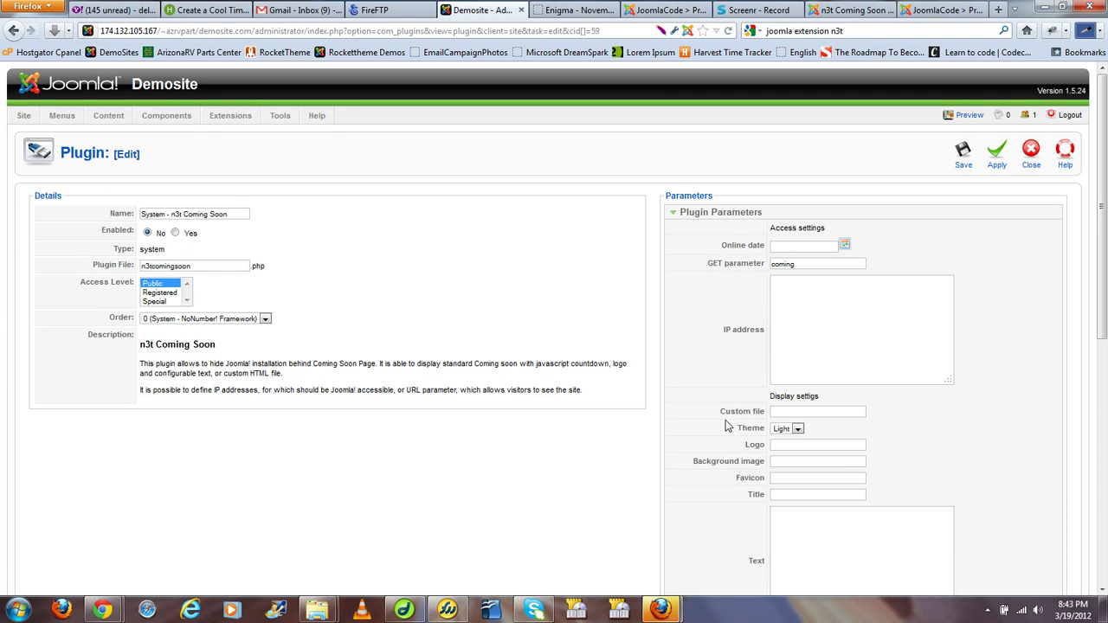
pyautogui.moveTo(718, 414); pyautogui.dragTo(770, 414)
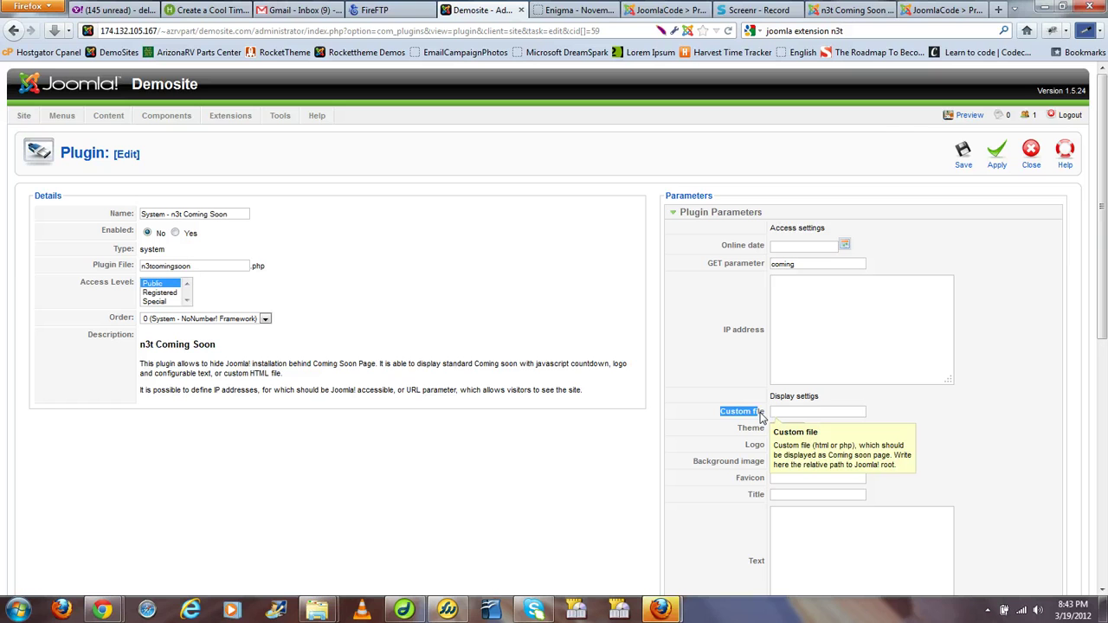